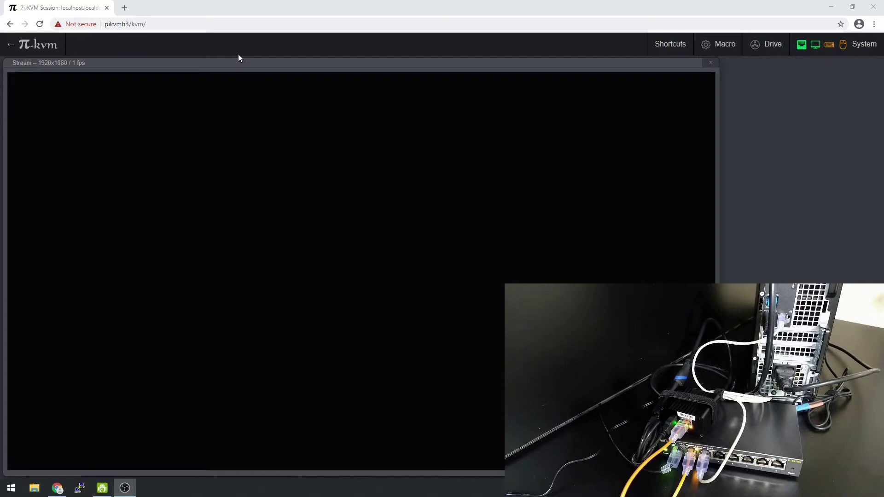
# - Search the web for pfsense and go to the pfsense.org download page
pyautogui.click(126, 10)
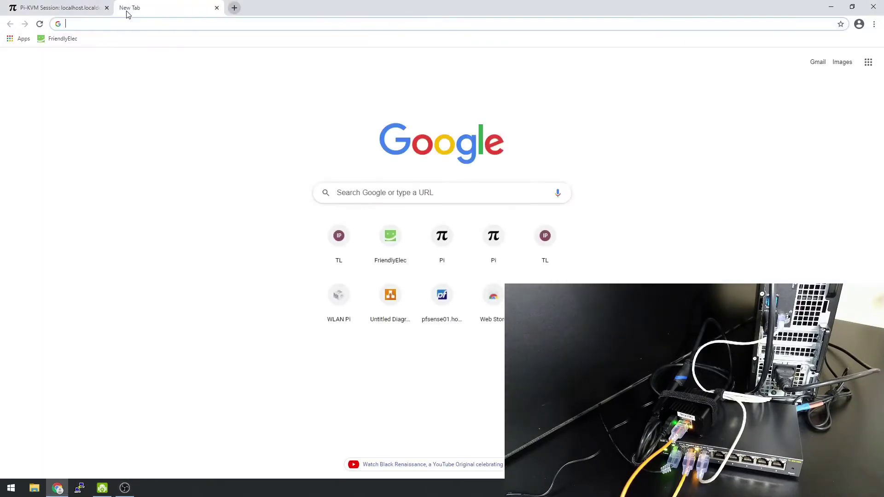
pyautogui.write('pfsense')
pyautogui.press('Return')
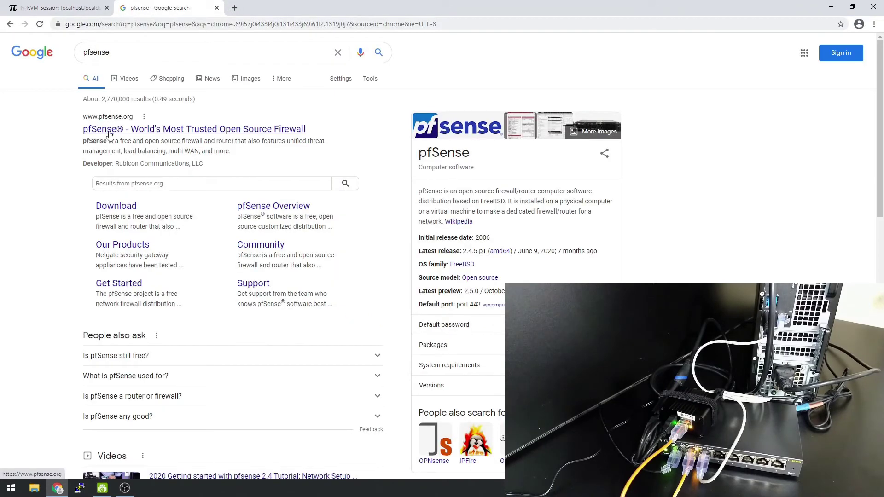
pyautogui.click(110, 134)
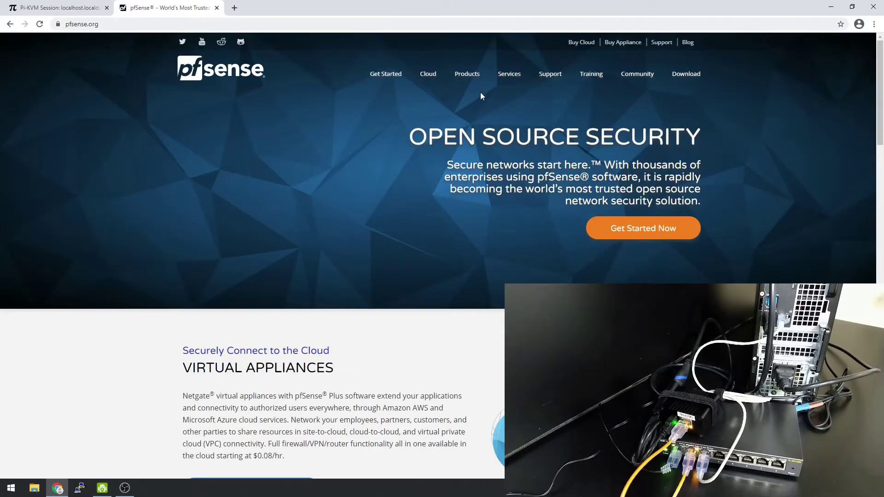
pyautogui.click(686, 74)
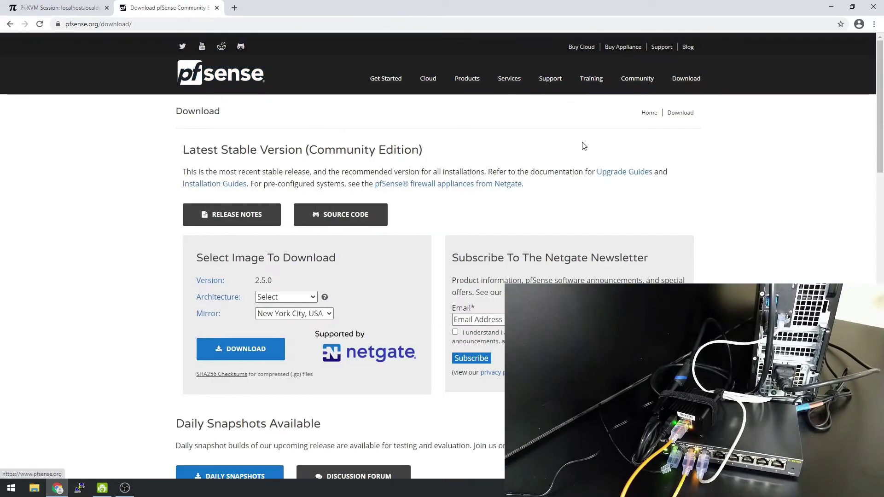
# - Download the AMD64 DVD Image (ISO) Installer from the Austin, TX USA mirror
pyautogui.click(300, 300)
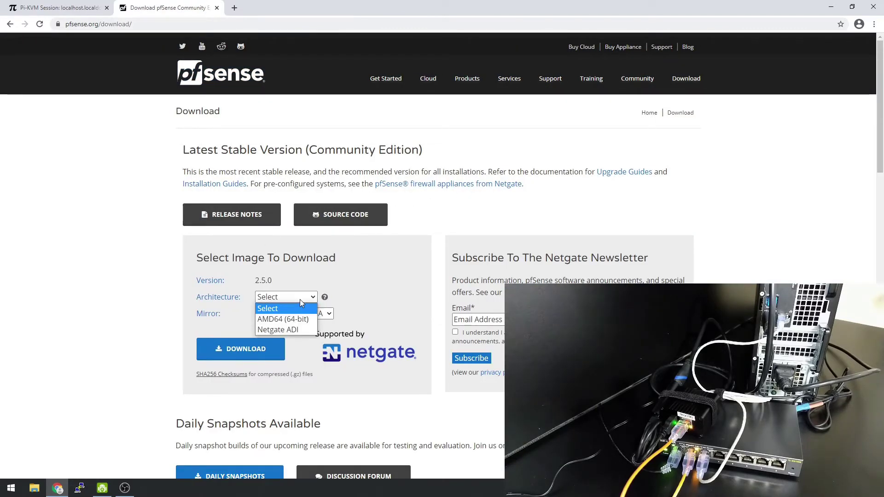
pyautogui.click(303, 323)
pyautogui.click(335, 315)
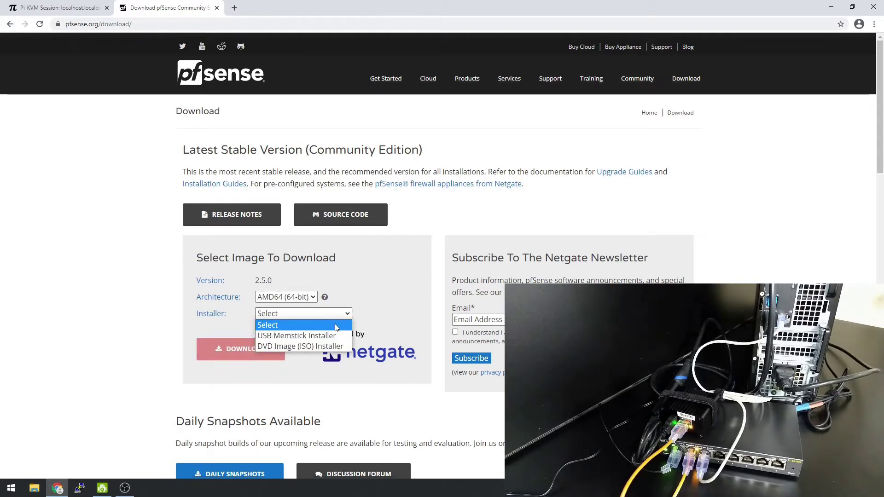
pyautogui.click(335, 346)
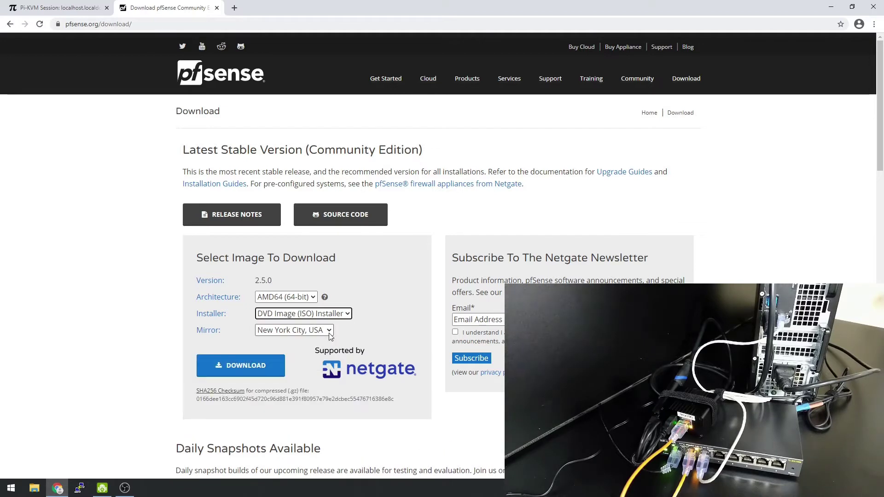
pyautogui.click(329, 333)
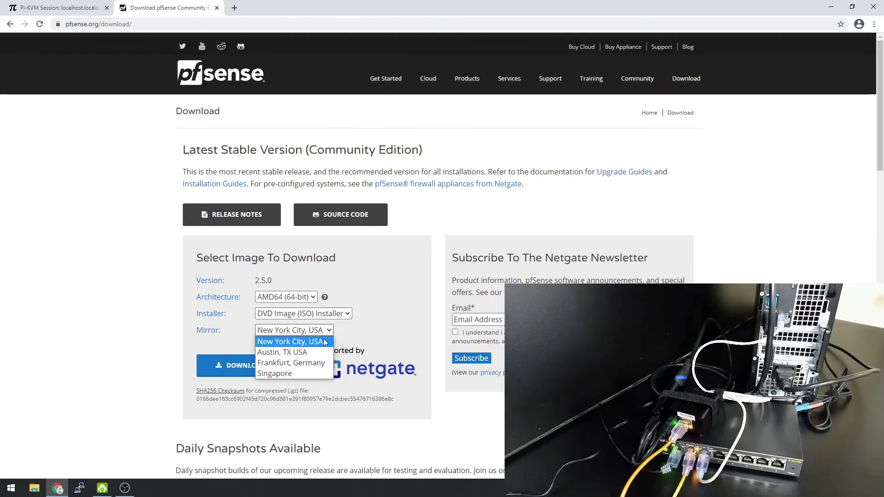
pyautogui.click(320, 352)
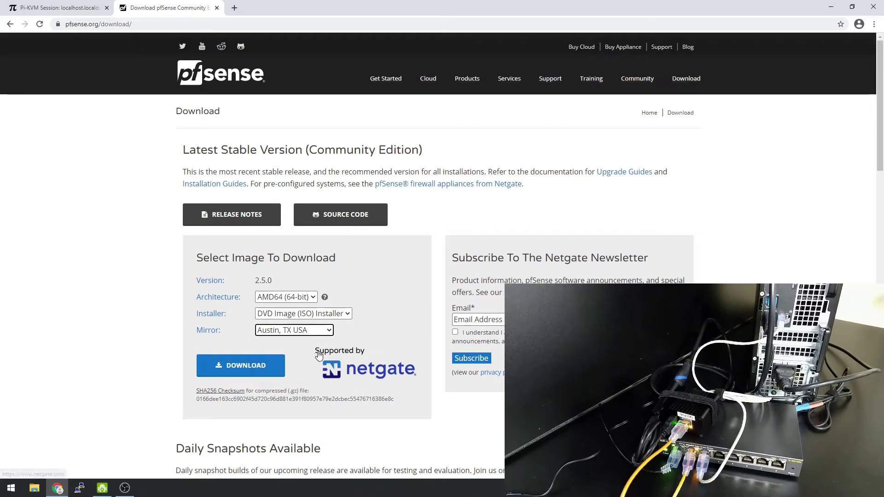
pyautogui.click(272, 366)
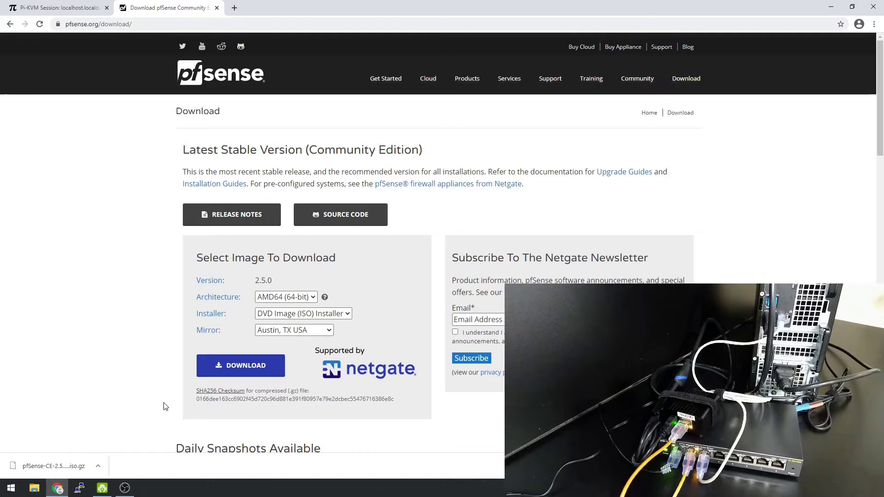
# - Extract pfSense-CE-2.5.0-RELEASE-amd64.iso.gz in Downloads with 7-Zip and open the extracted folder
pyautogui.click(34, 488)
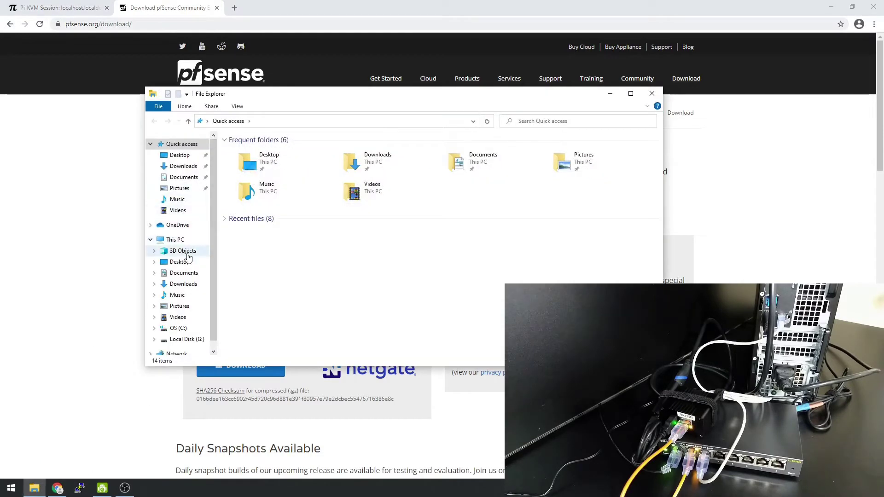
pyautogui.click(183, 285)
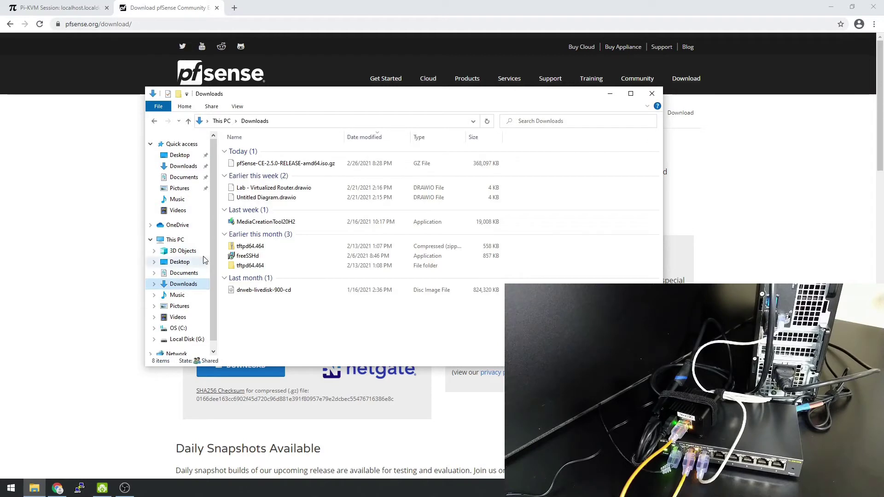
pyautogui.click(256, 167)
pyautogui.rightClick(257, 169)
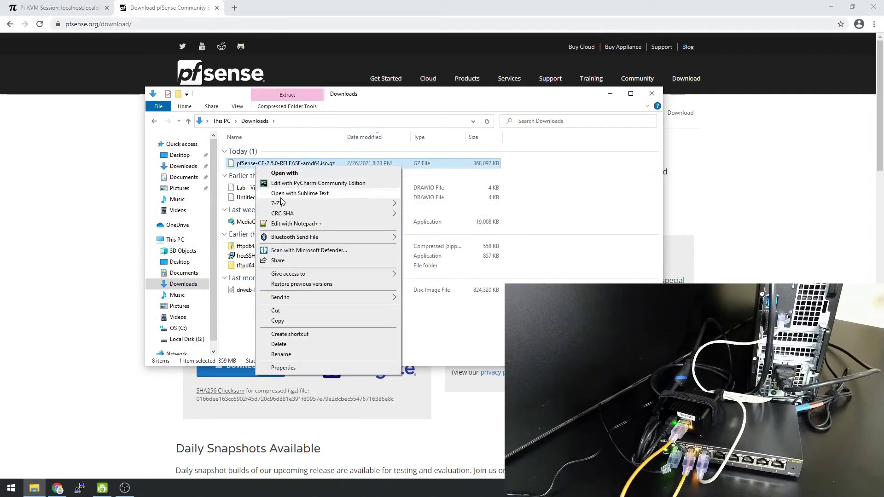
pyautogui.moveTo(279, 203)
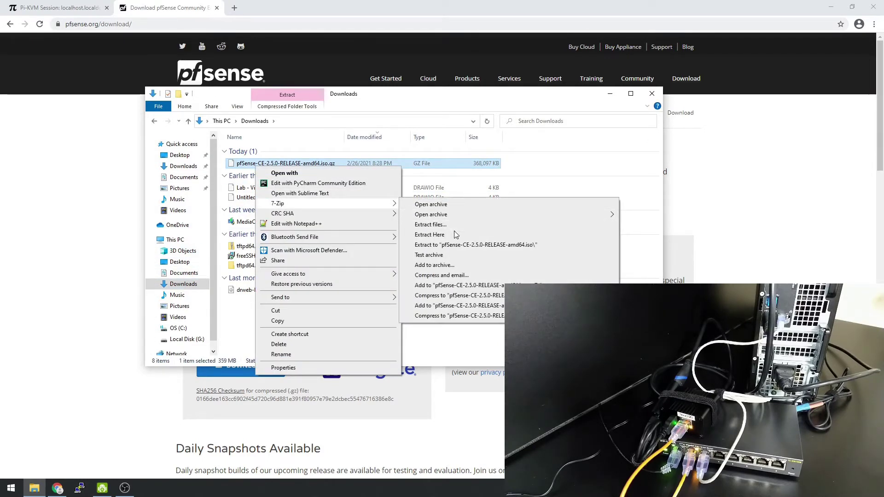
pyautogui.click(463, 244)
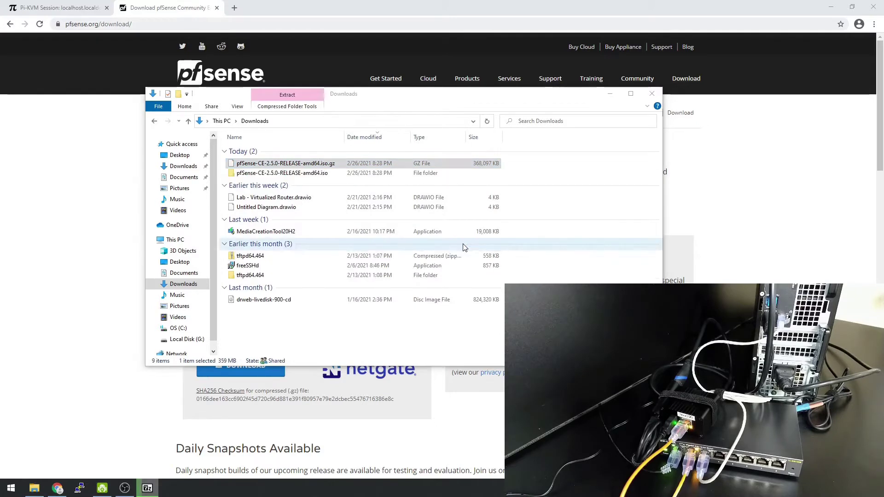
pyautogui.doubleClick(311, 174)
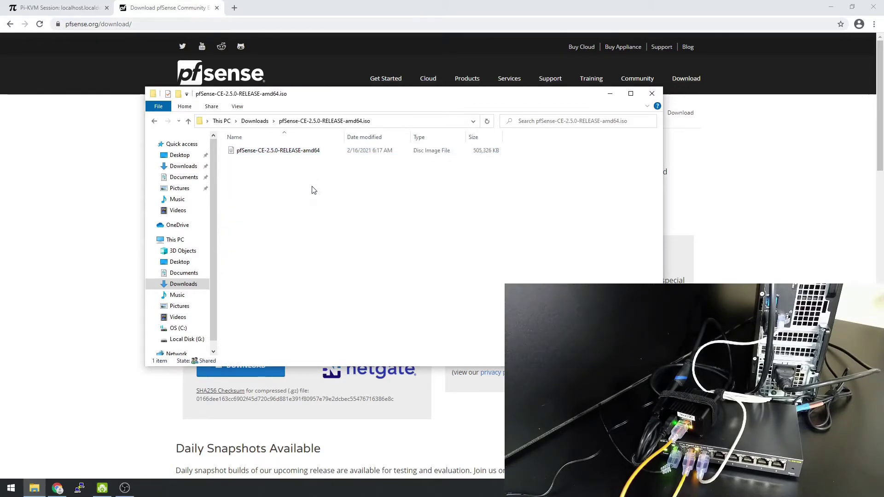
# - Upload pfSense-CE-2.5.0-RELEASE-amd64.iso to PiKVM's mass storage from the Drive panel
pyautogui.click(50, 5)
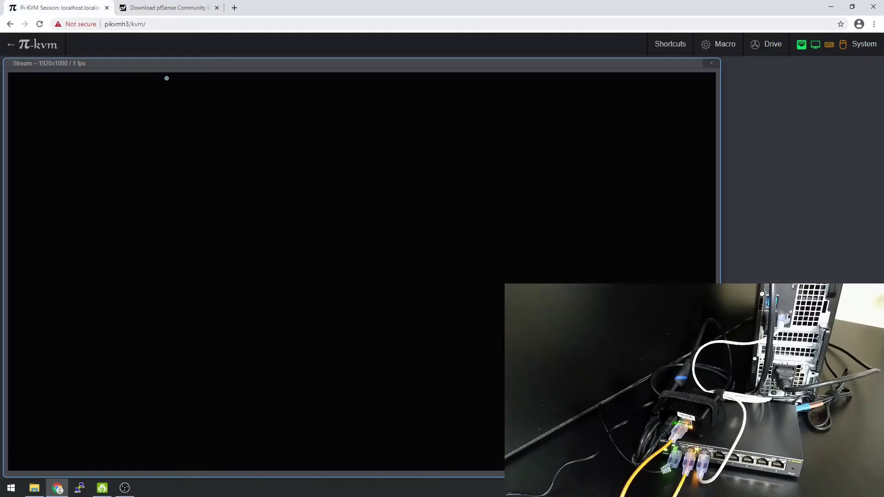
pyautogui.click(761, 51)
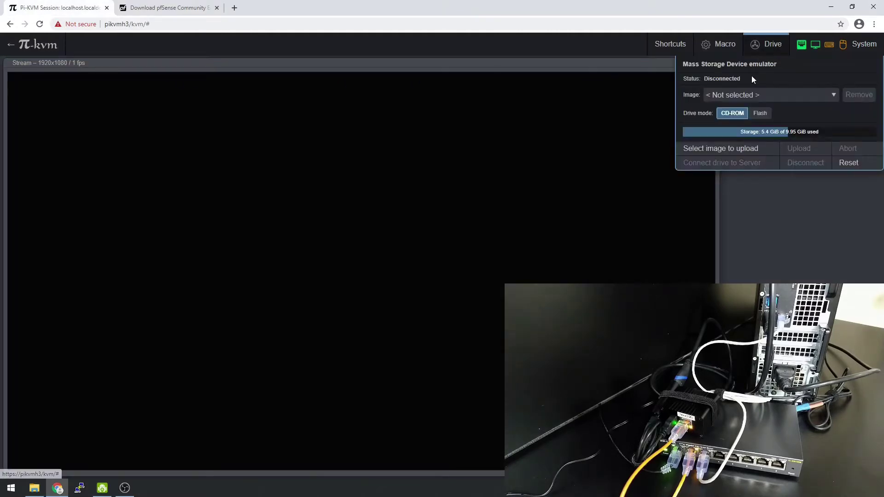
pyautogui.click(757, 149)
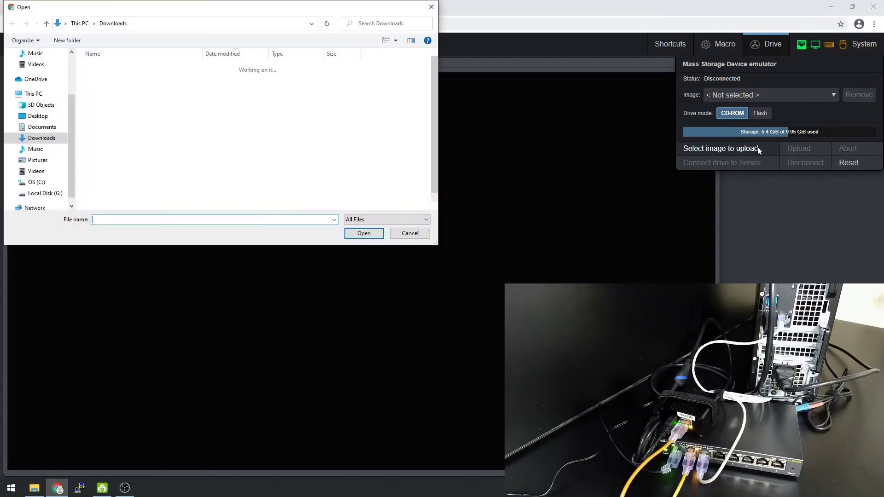
pyautogui.doubleClick(119, 89)
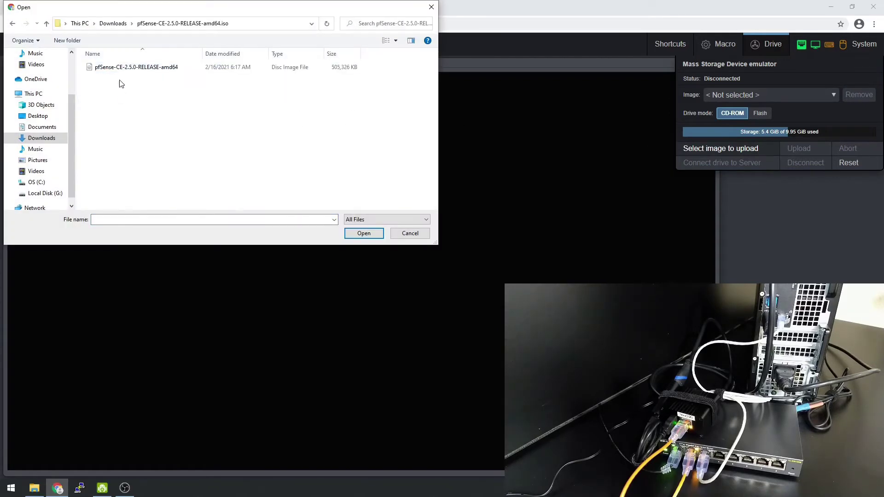
pyautogui.click(122, 68)
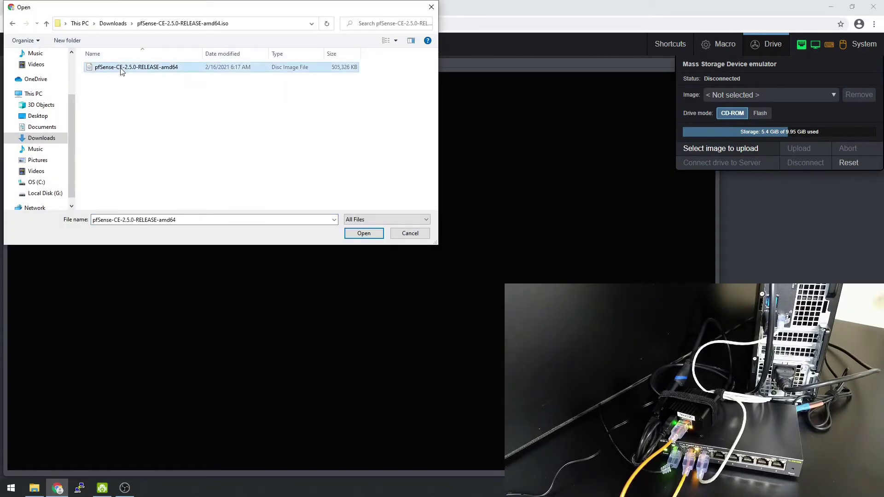
pyautogui.click(363, 233)
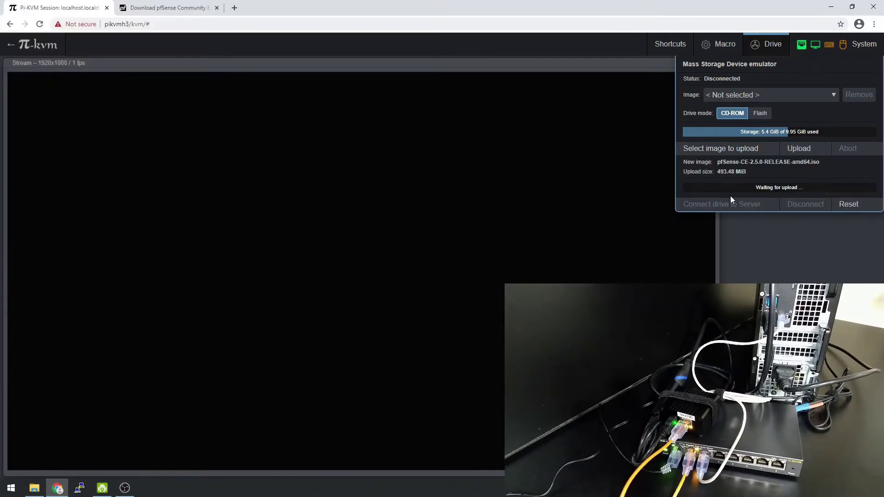
pyautogui.click(805, 156)
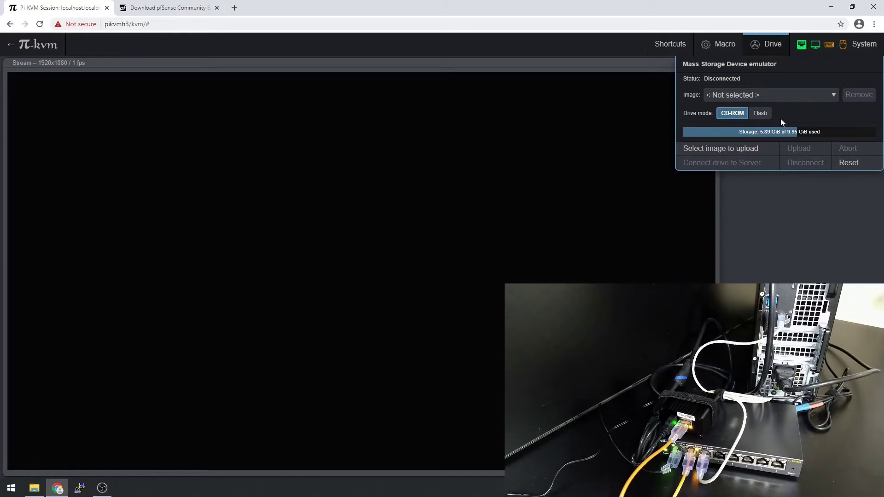
# - Select pfSense-CE-2.5.0-RELEASE-amd64.iso as the drive image and return to the remote screen
pyautogui.click(832, 98)
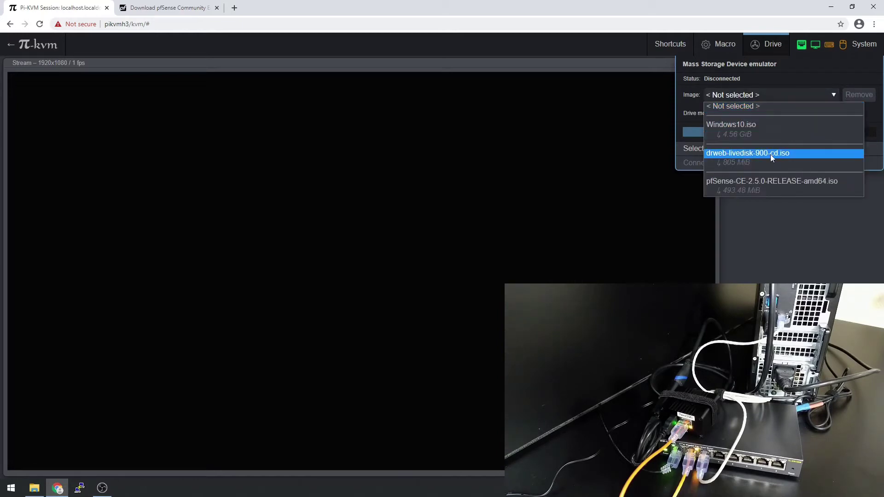
pyautogui.click(753, 184)
pyautogui.click(636, 141)
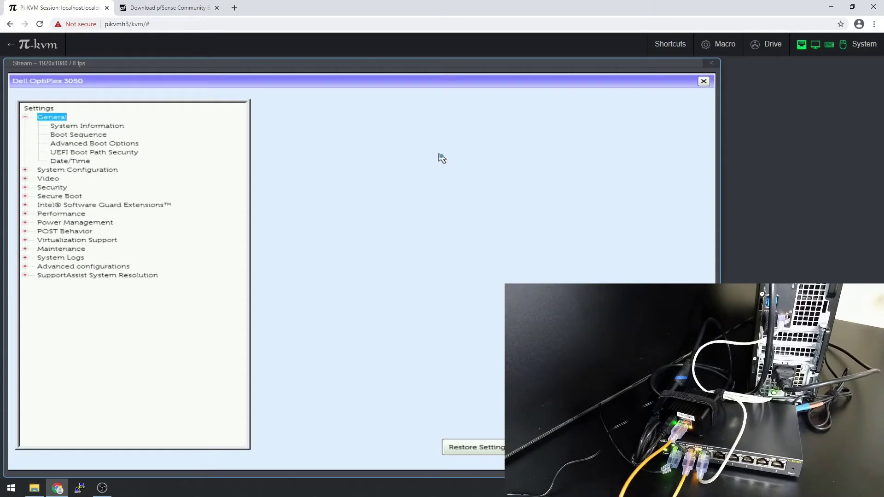
# - Set the Integrated NIC to Enabled without PXE and apply the change
pyautogui.press('Down')
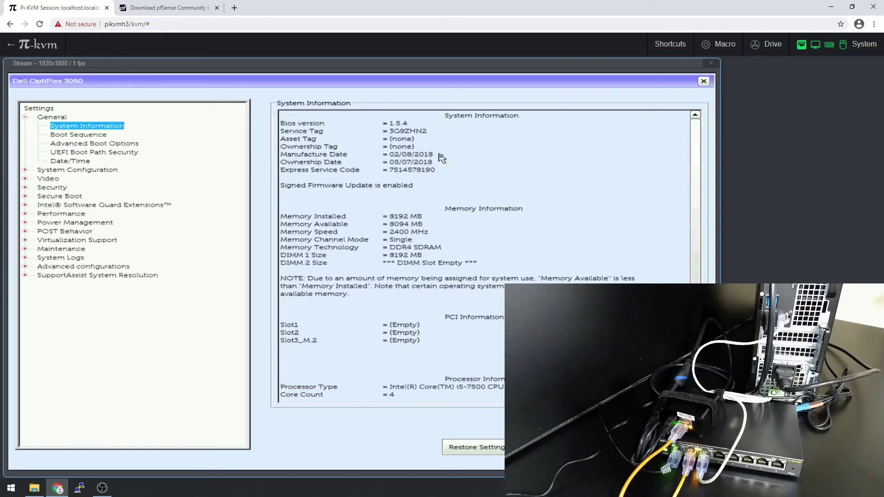
pyautogui.click(92, 180)
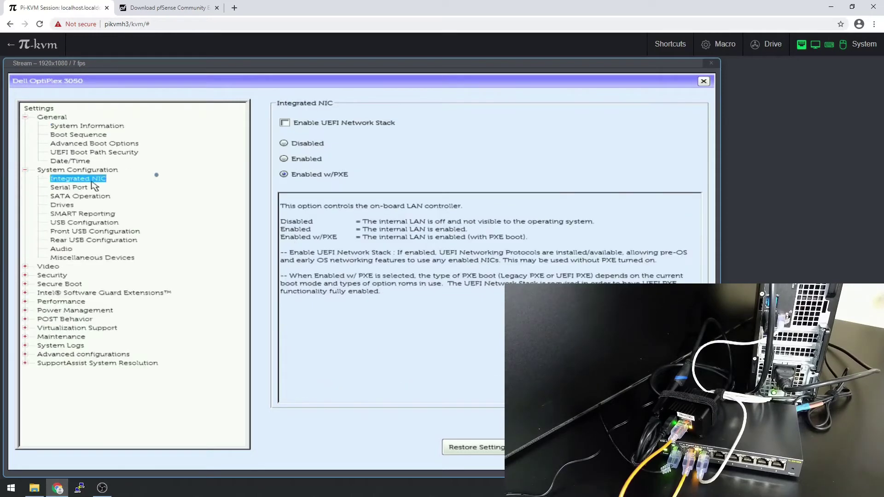
pyautogui.click(283, 159)
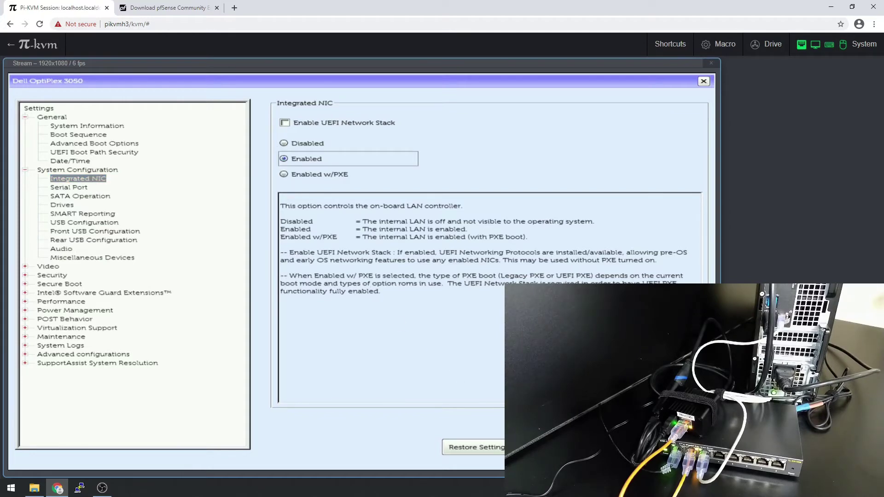
pyautogui.click(534, 447)
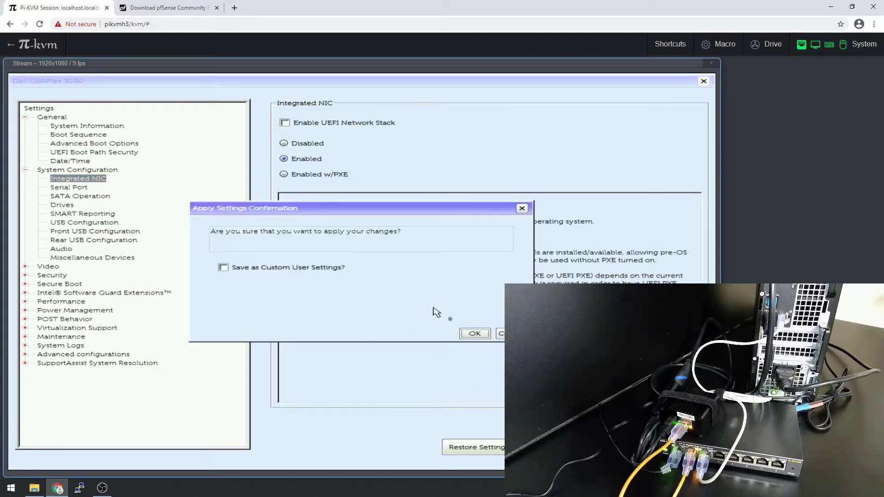
pyautogui.click(465, 332)
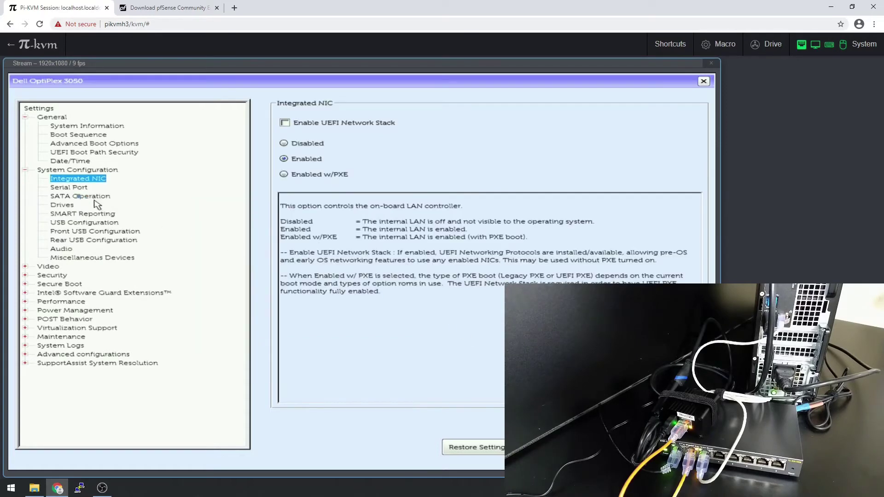
# - Turn on SMART Reporting and apply it
pyautogui.click(82, 214)
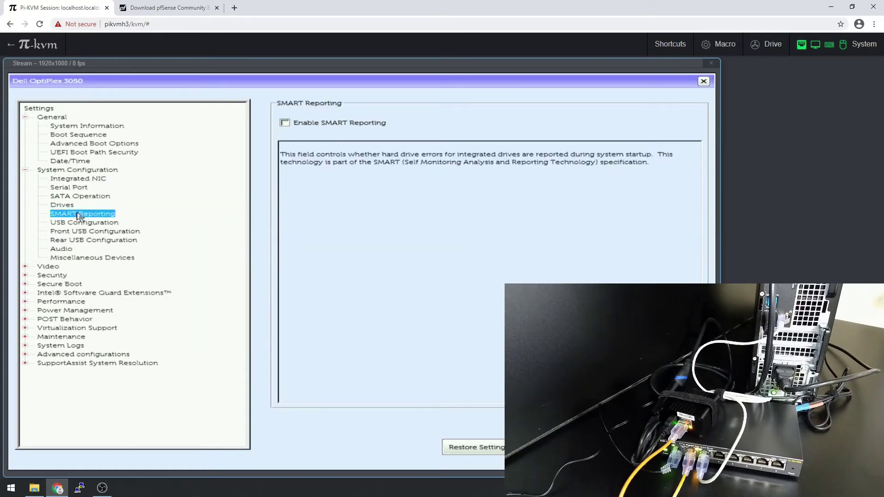
pyautogui.click(285, 123)
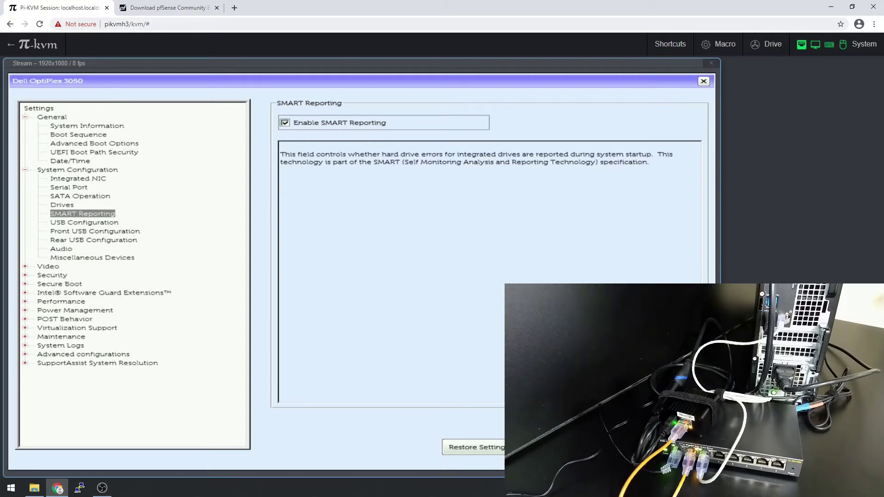
pyautogui.click(543, 447)
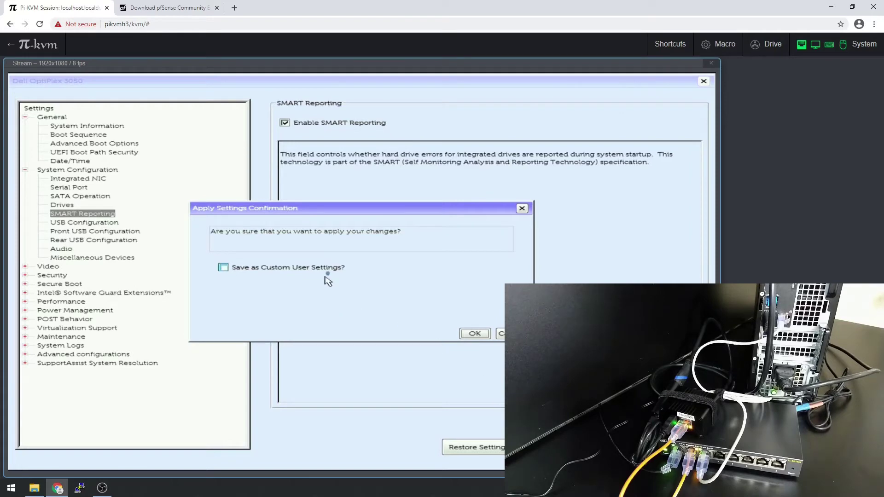
# - Confirm the SMART change, then disable Keyboard Error Detection and confirm
pyautogui.click(474, 333)
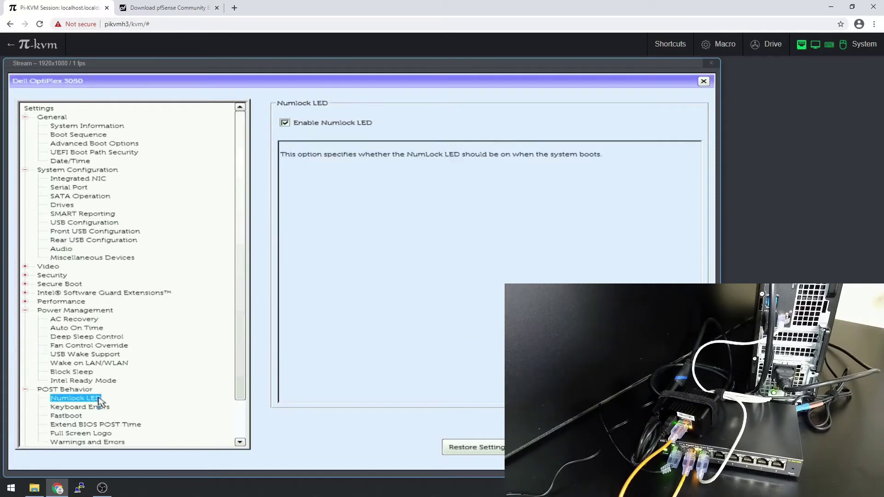
pyautogui.click(80, 407)
pyautogui.click(286, 122)
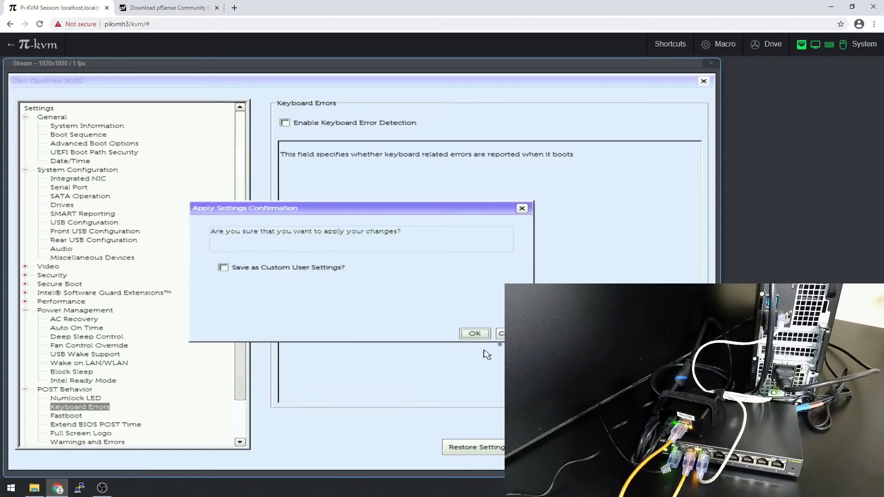
pyautogui.click(474, 333)
# - Set Warnings and Errors to Continue on Warnings and Errors and apply it
pyautogui.scroll(-2, 206, 391)
pyautogui.click(102, 397)
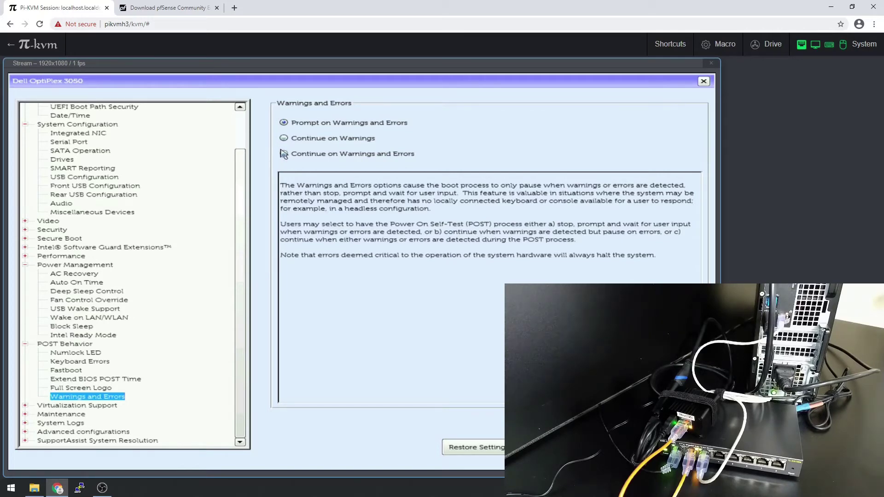
pyautogui.click(284, 154)
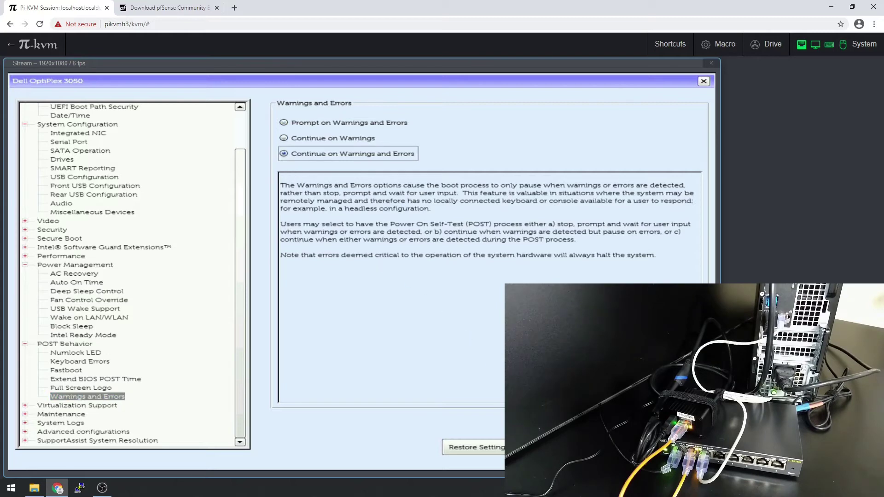
pyautogui.click(534, 447)
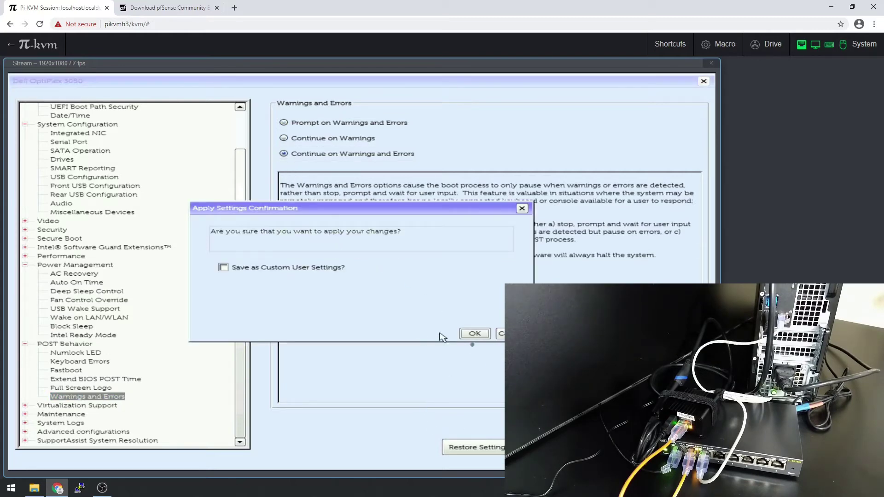
pyautogui.click(474, 334)
pyautogui.scroll(-12, 110, 400)
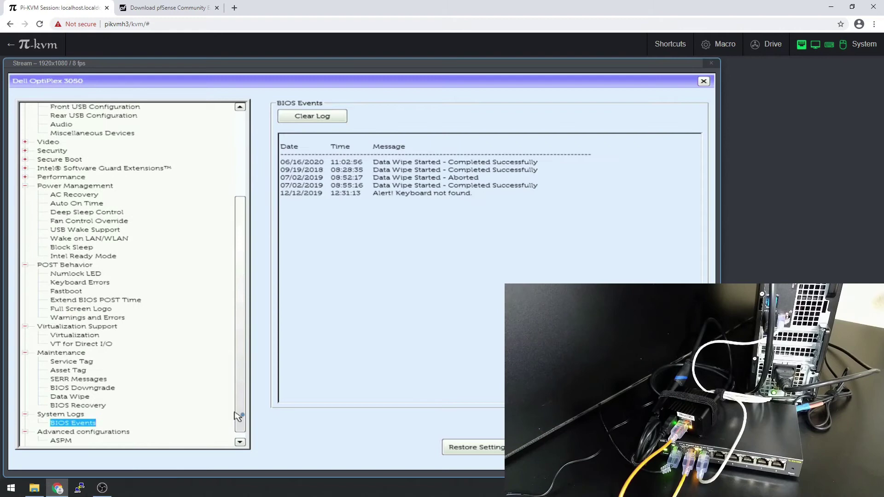
# - Exit the Dell BIOS setup so the OptiPlex restarts
pyautogui.click(240, 442)
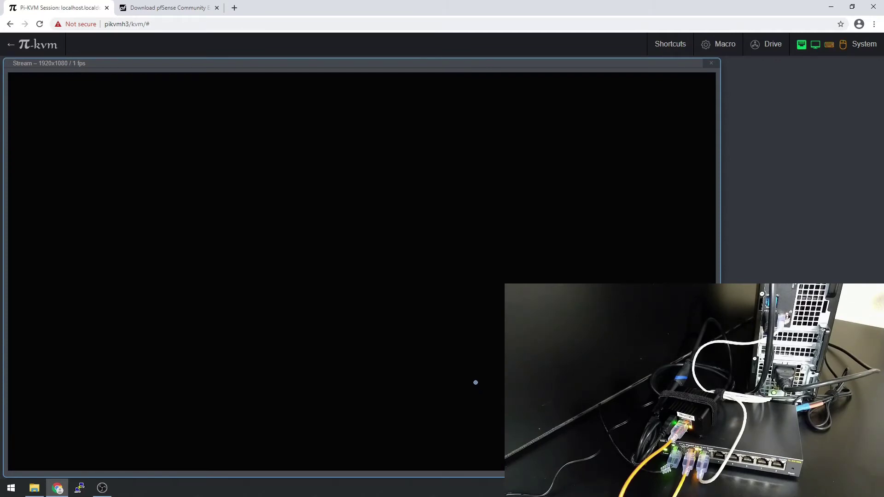
# - Connect the pfSense image as a CD-ROM drive and reboot to the boot menu
pyautogui.click(766, 43)
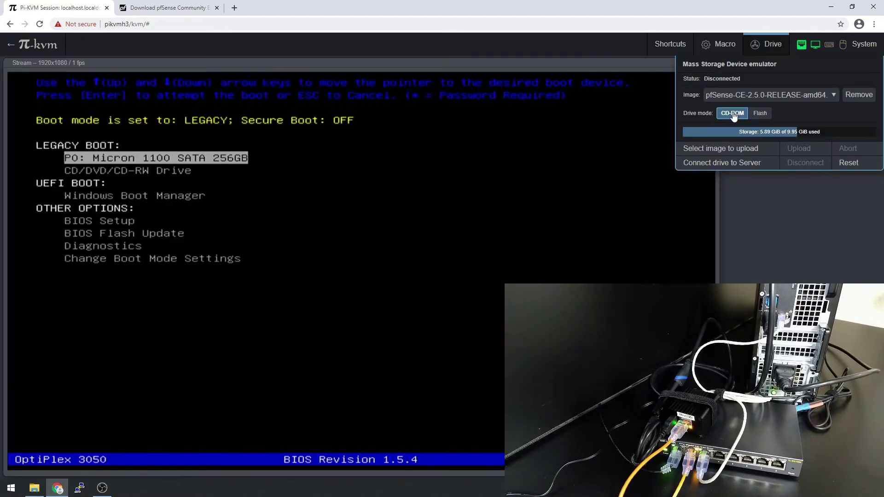
pyautogui.click(737, 165)
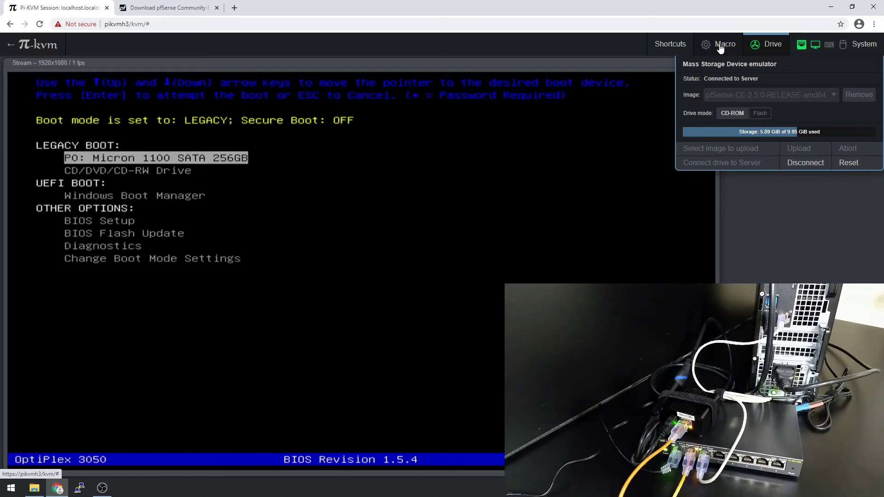
pyautogui.click(689, 45)
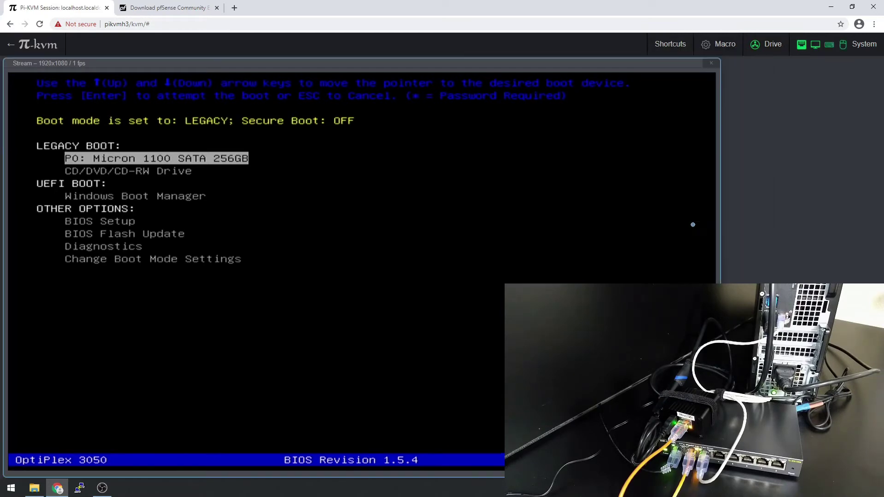
pyautogui.press('Return')
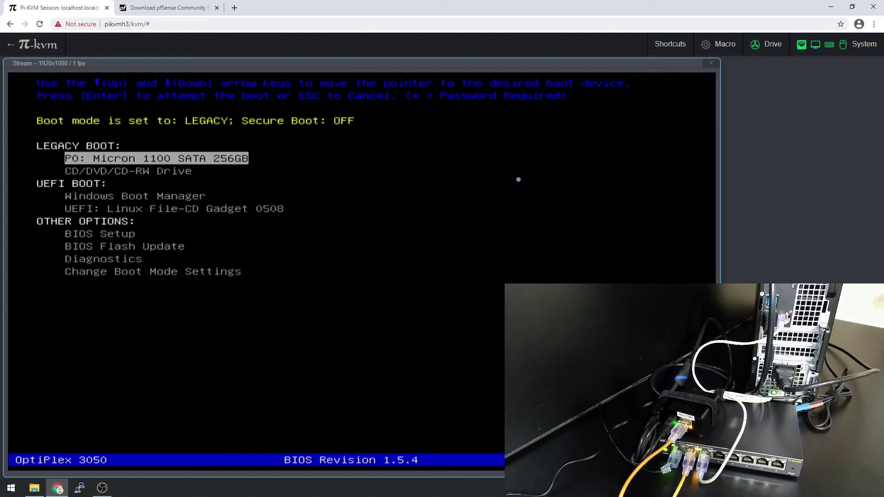
# - Boot from the UEFI: Linux File-CD Gadget 0508 entry
pyautogui.press('Down')
pyautogui.press('Down')
pyautogui.press('Down')
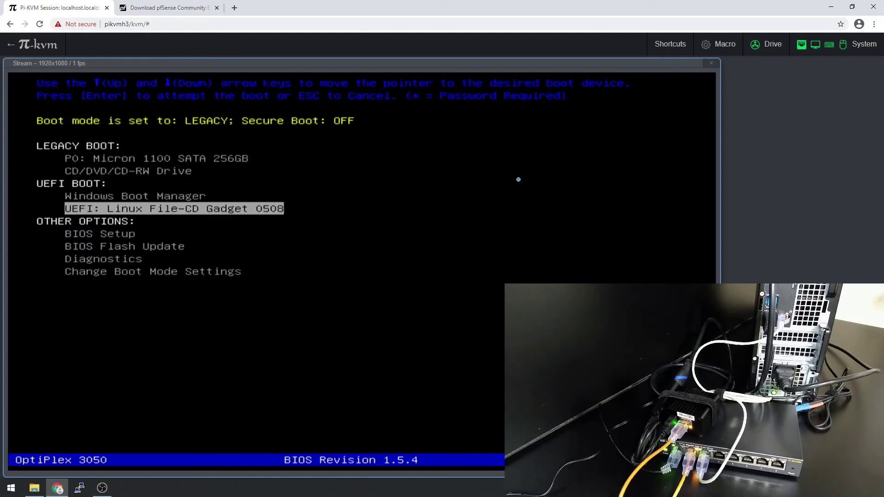
pyautogui.press('Return')
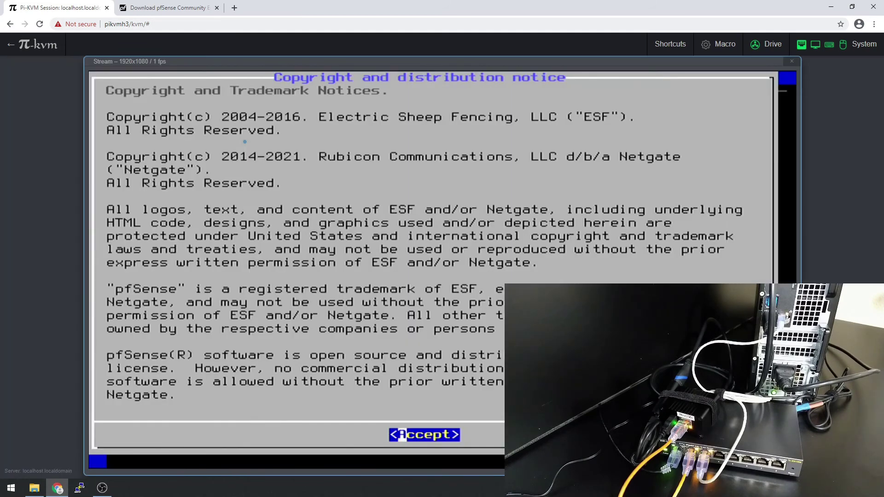
# - Install pfSense with the default keymap, skip the shell, and reboot
pyautogui.press('Return')
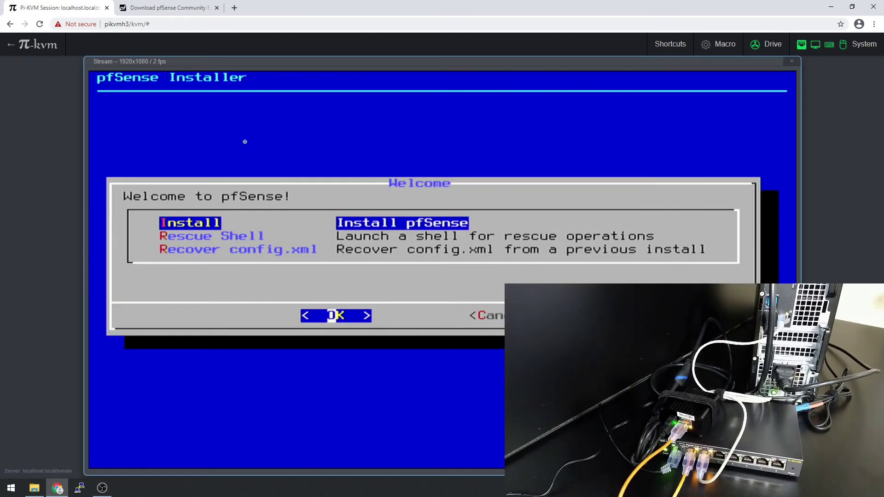
pyautogui.press('Return')
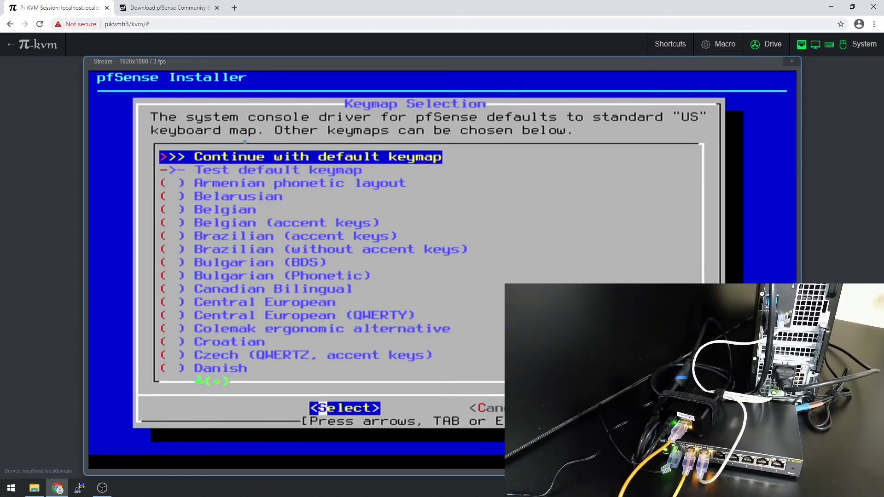
pyautogui.press('Return')
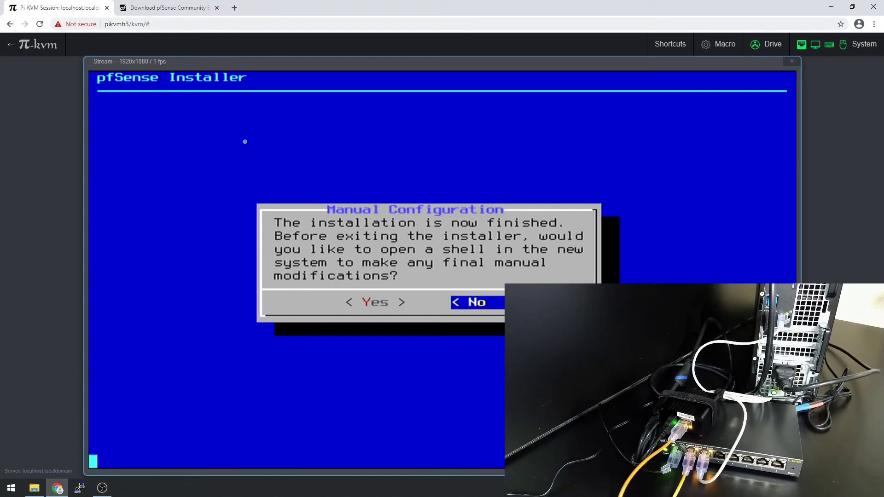
pyautogui.press('Return')
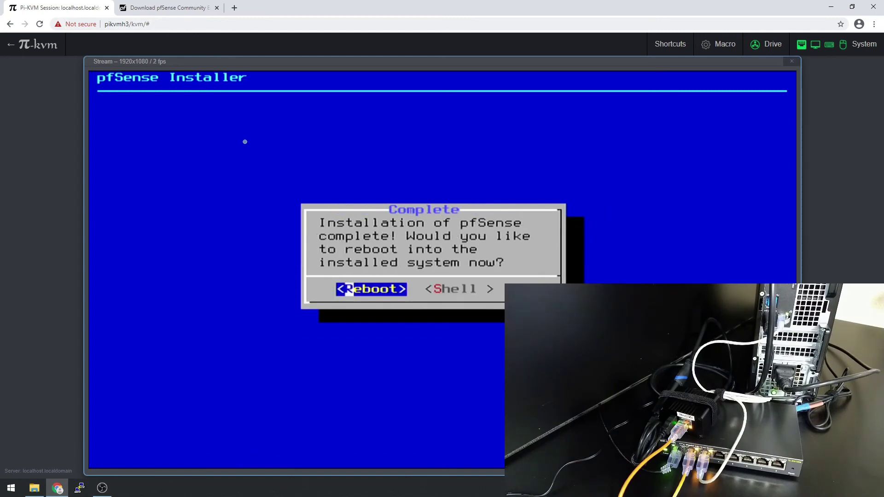
pyautogui.press('Return')
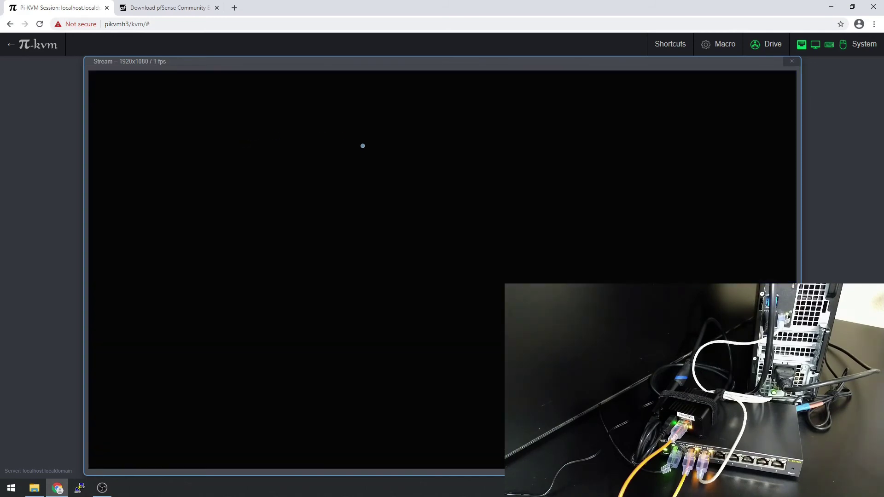
# - Disconnect the pfSense image in the PiKVM Drive menu so the OptiPlex reboots without it
pyautogui.click(769, 50)
pyautogui.click(802, 164)
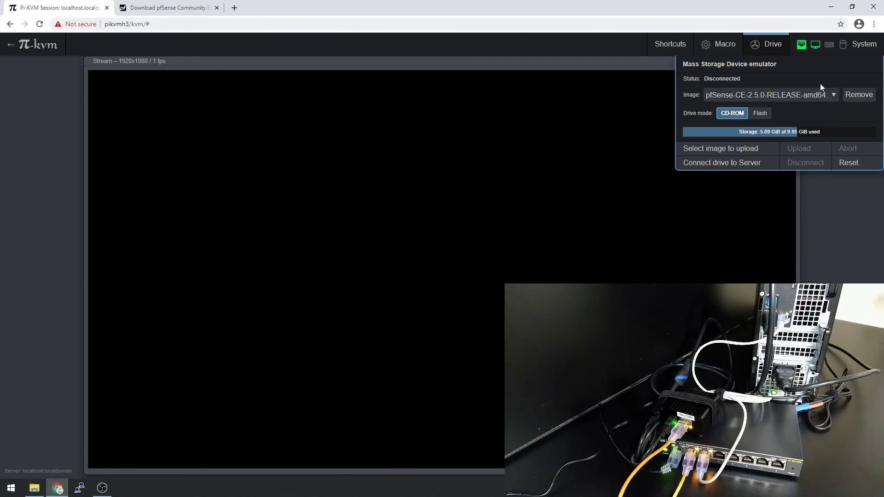
# - Close the Drive menu to return to the full OptiPlex screen while pfSense boots from disk
pyautogui.click(776, 51)
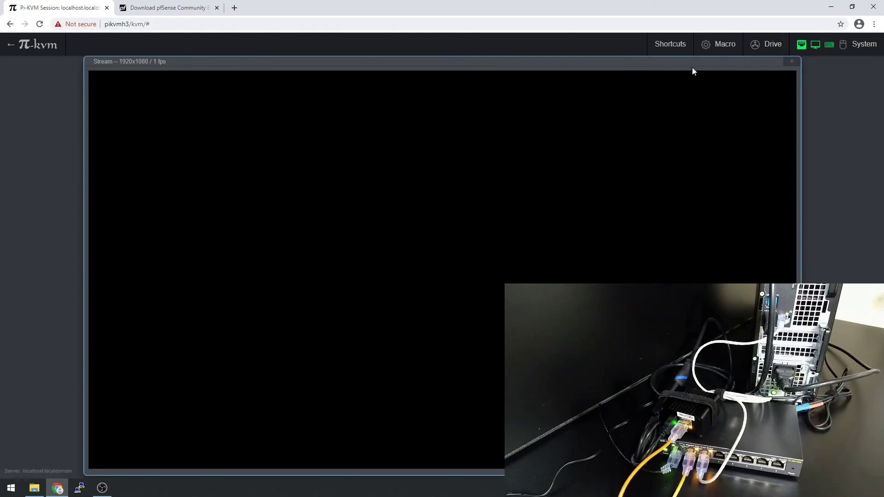